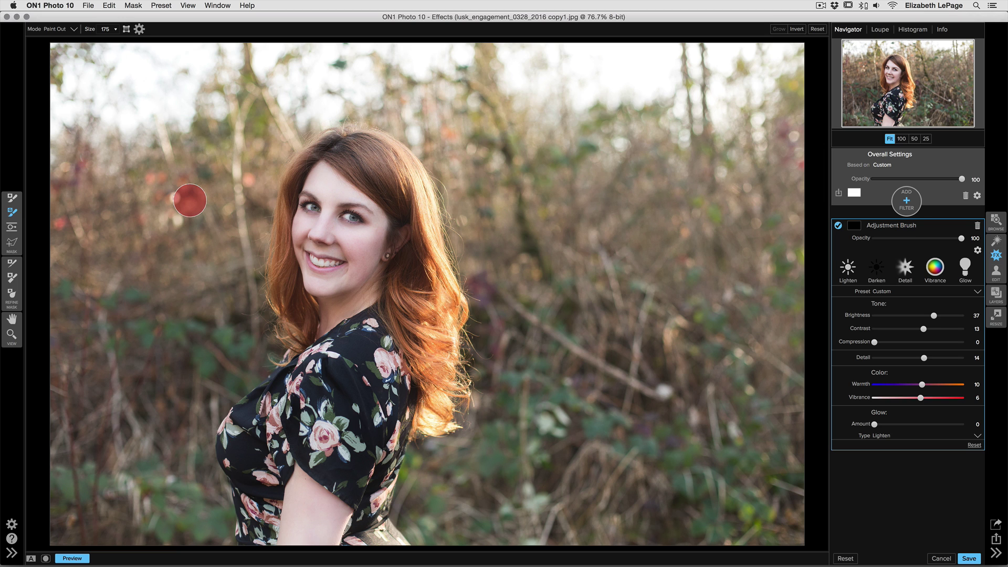
Paint a trial mask stroke over the background and check its coverage with the red mask overlay
{"action": "mouse_move", "coordinate": [165, 221]}
{"action": "left_mouse_down"}
{"action": "mouse_move", "coordinate": [194, 109]}
{"action": "mouse_move", "coordinate": [305, 84]}
{"action": "mouse_move", "coordinate": [400, 83]}
{"action": "mouse_move", "coordinate": [485, 104]}
{"action": "mouse_move", "coordinate": [576, 272]}
{"action": "mouse_move", "coordinate": [604, 395]}
{"action": "left_mouse_up"}
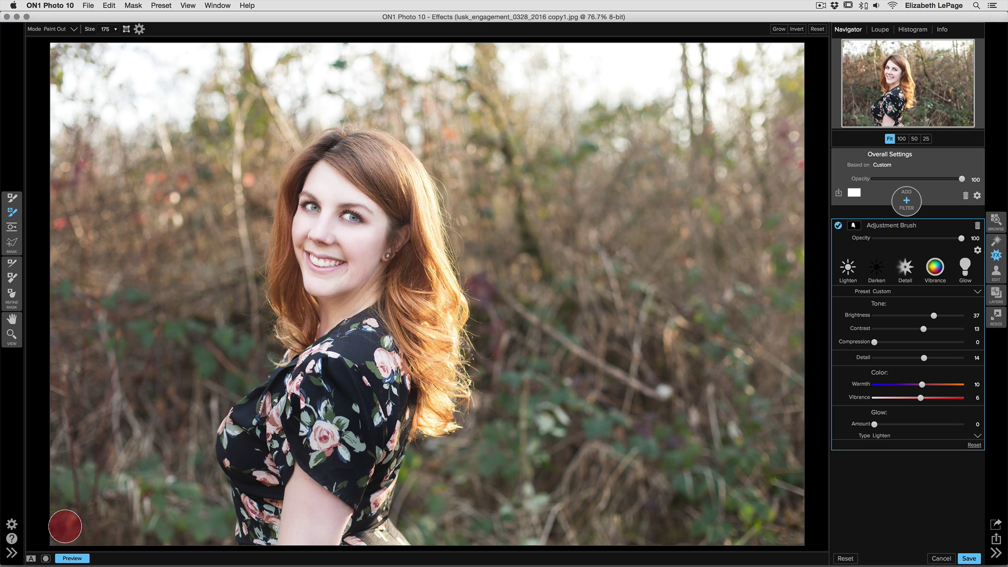
{"action": "left_click", "coordinate": [46, 558]}
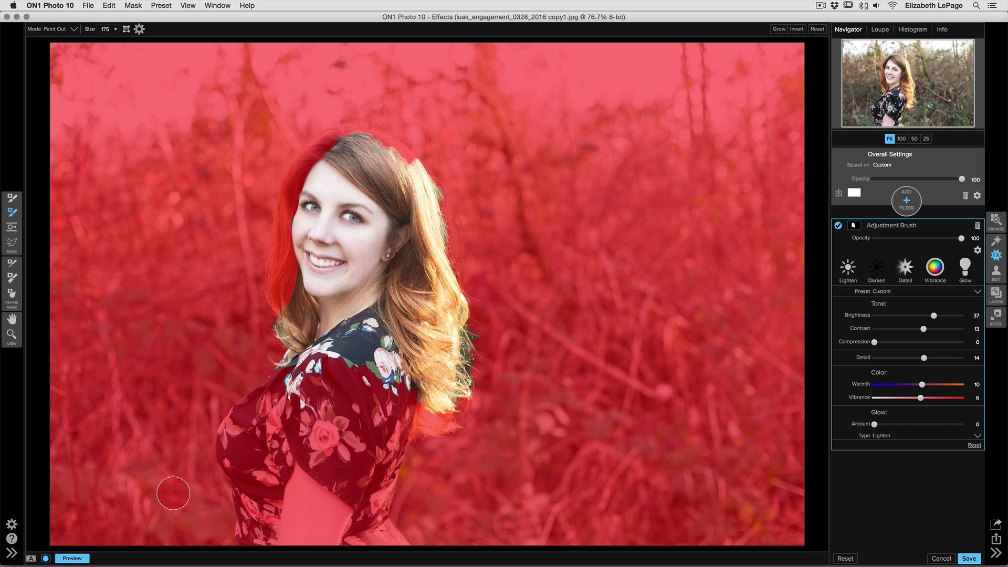
Hide the overlay, undo the painted brush mask, and choose the Quick Mask Box tool
{"action": "left_click", "coordinate": [46, 559]}
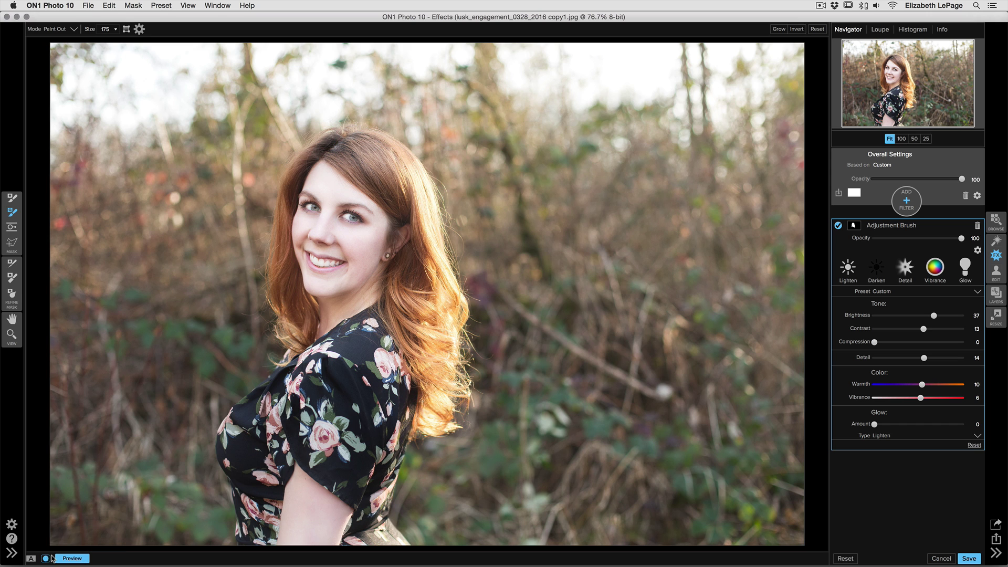
{"action": "key", "text": "super+z"}
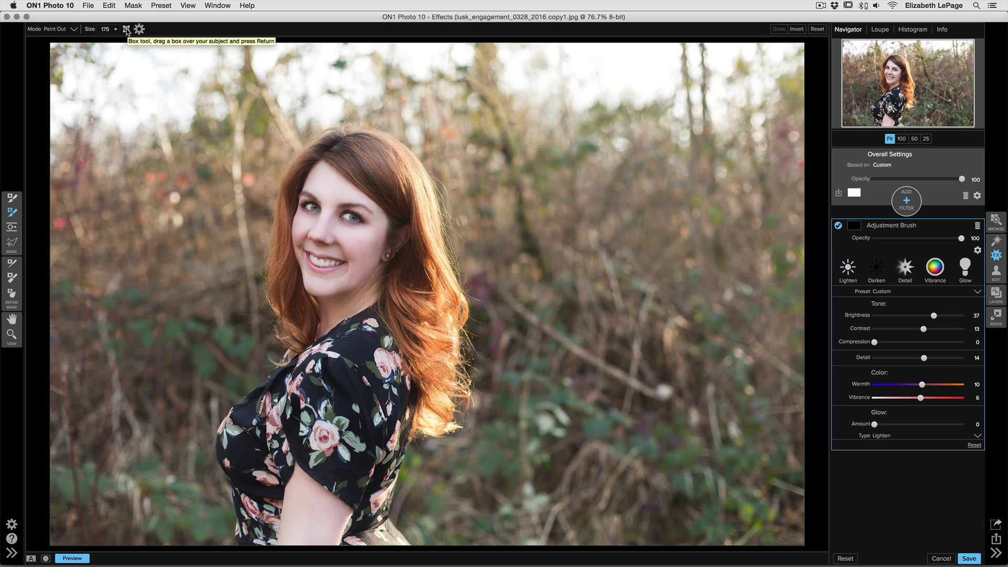
{"action": "left_click", "coordinate": [126, 30]}
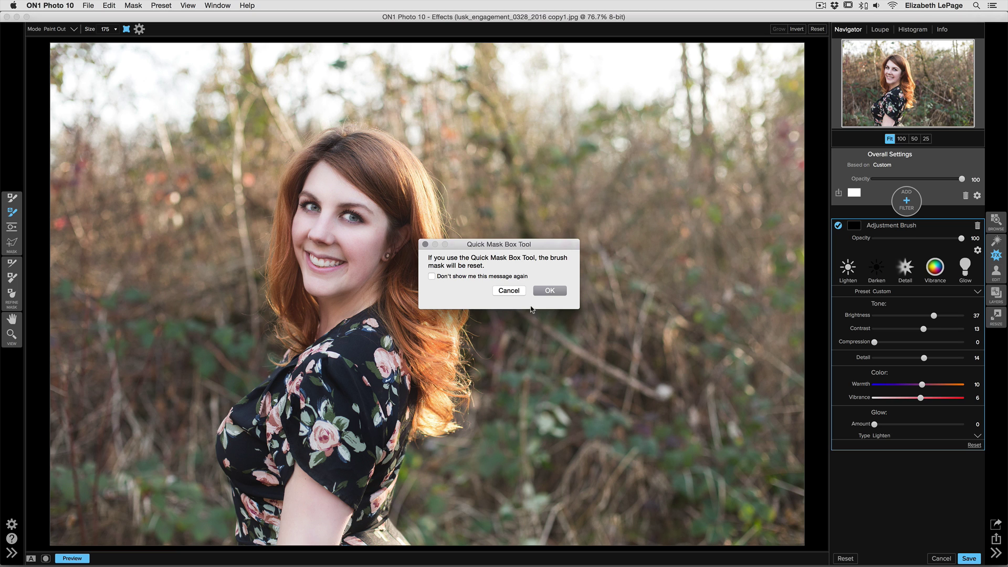
Accept the mask reset and box the woman, widening the box to include her hair
{"action": "left_click", "coordinate": [546, 291]}
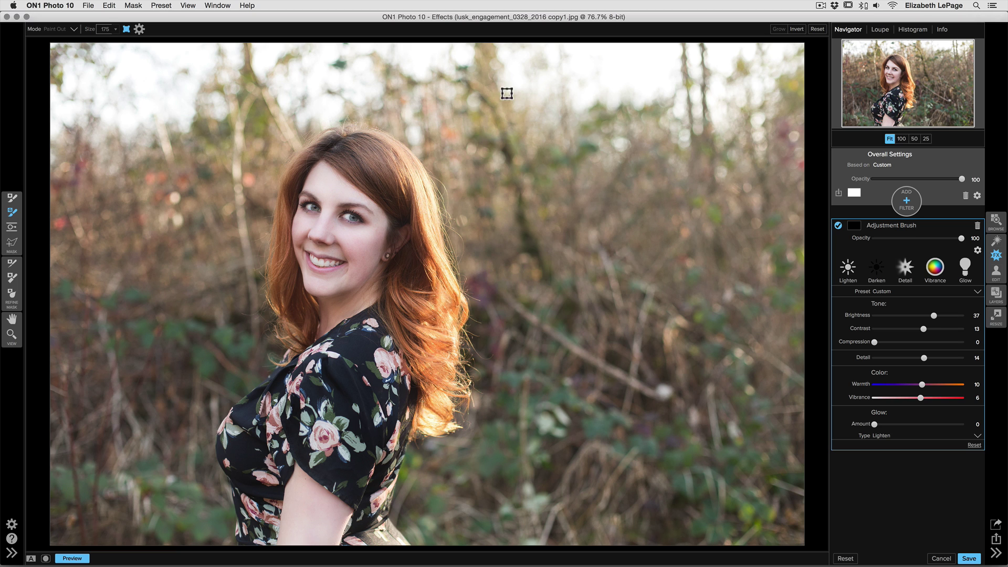
{"action": "left_click_drag", "start_coordinate": [483, 96], "coordinate": [186, 546]}
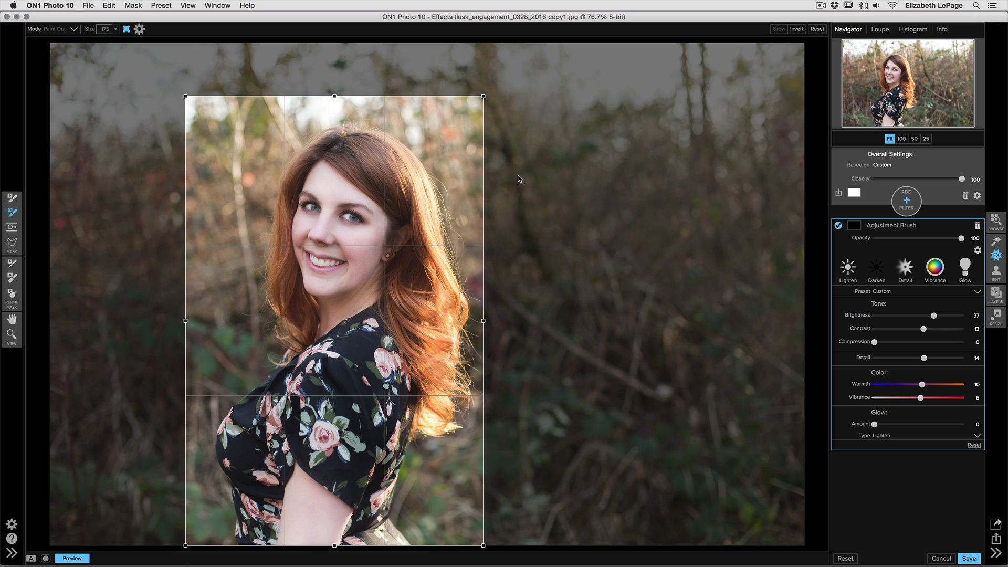
{"action": "left_click_drag", "start_coordinate": [483, 96], "coordinate": [499, 103]}
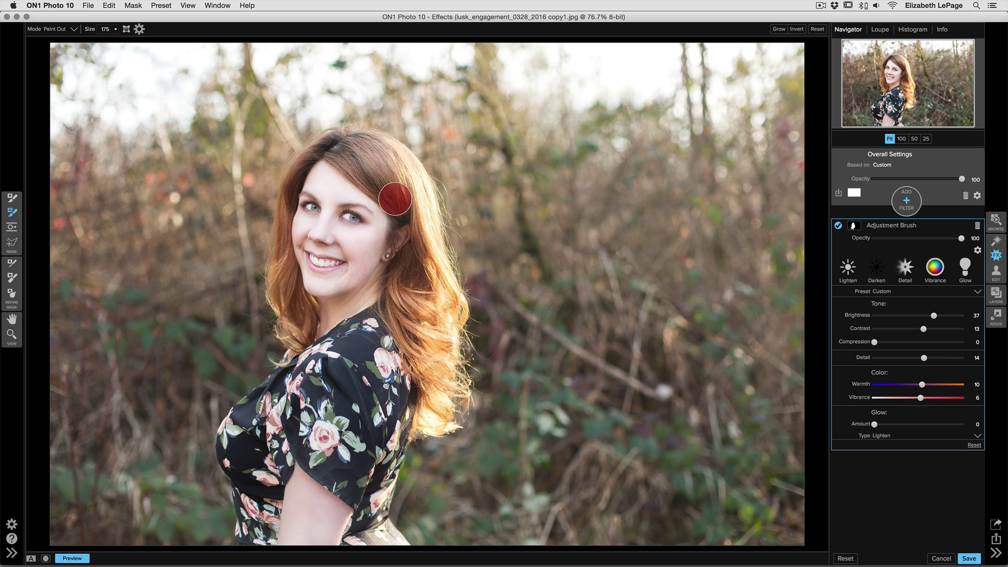
Turn on the red mask overlay and mask out the left edge of her dress
{"action": "left_click", "coordinate": [47, 558]}
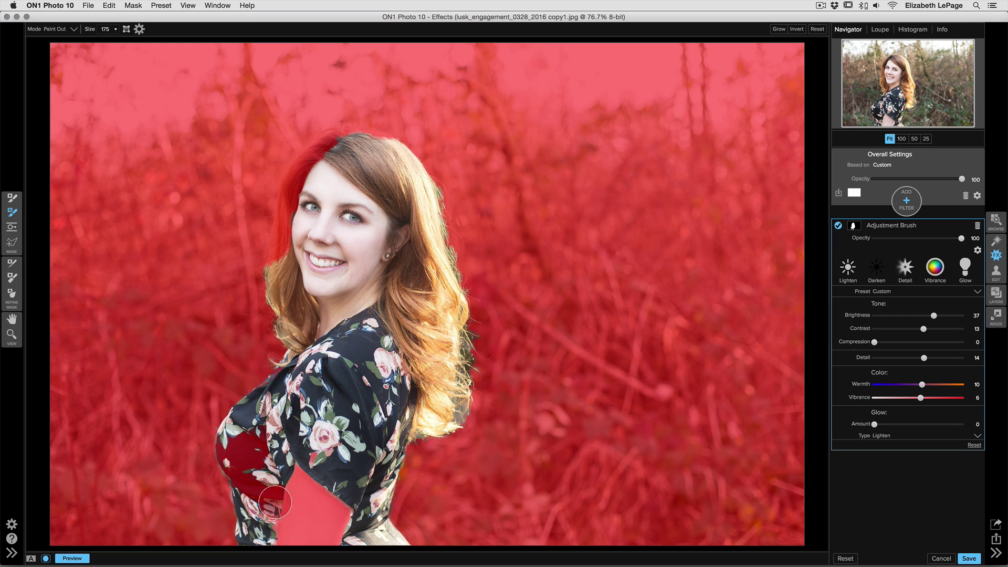
{"action": "left_click_drag", "start_coordinate": [275, 503], "coordinate": [251, 487]}
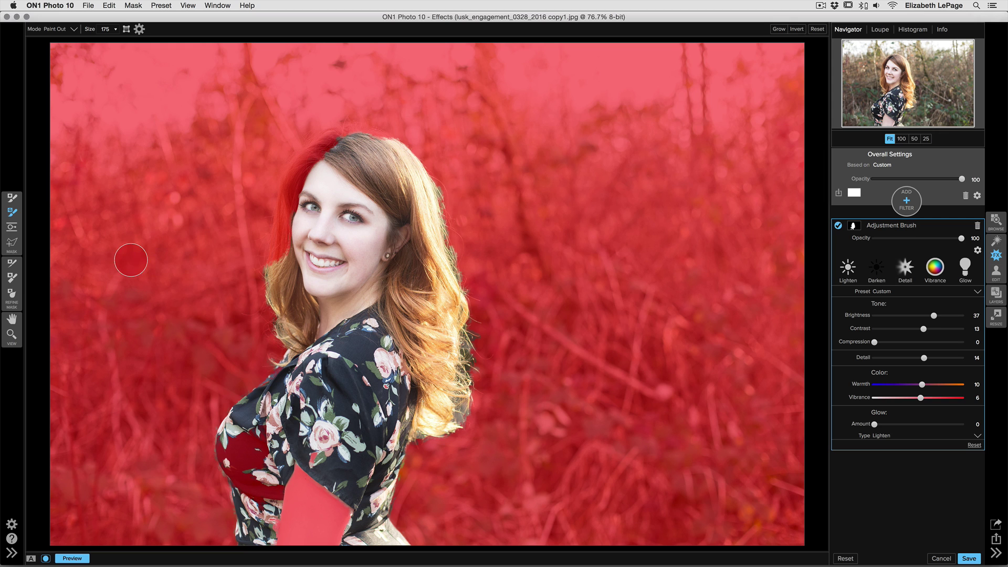
With the size-200 Paint In brush, unmask her arm and the left edge of her hair
{"action": "left_click", "coordinate": [13, 200]}
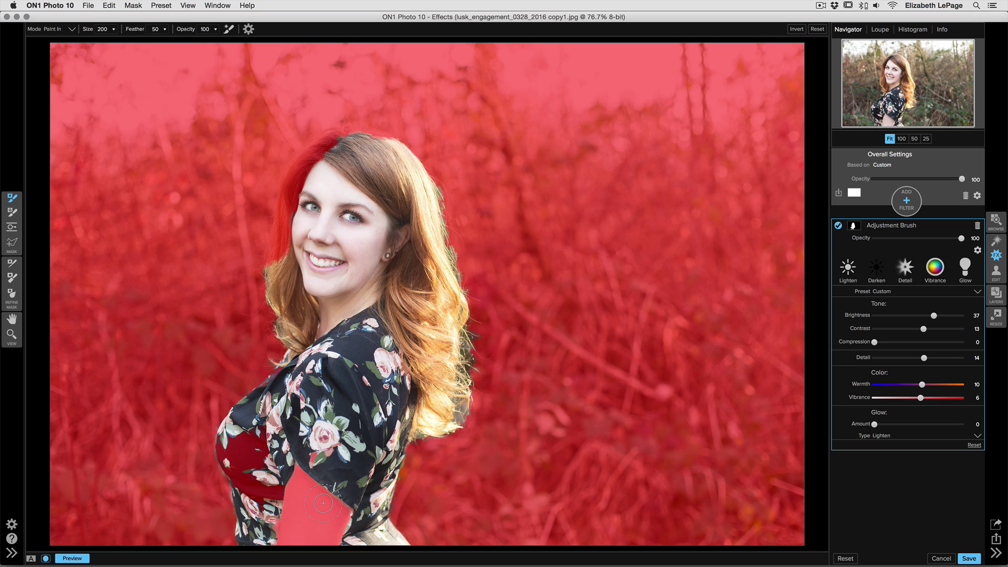
{"action": "mouse_move", "coordinate": [323, 505]}
{"action": "left_mouse_down"}
{"action": "mouse_move", "coordinate": [301, 474]}
{"action": "mouse_move", "coordinate": [306, 495]}
{"action": "mouse_move", "coordinate": [293, 503]}
{"action": "mouse_move", "coordinate": [306, 508]}
{"action": "mouse_move", "coordinate": [287, 539]}
{"action": "mouse_move", "coordinate": [303, 542]}
{"action": "mouse_move", "coordinate": [331, 524]}
{"action": "mouse_move", "coordinate": [336, 502]}
{"action": "mouse_move", "coordinate": [331, 539]}
{"action": "mouse_move", "coordinate": [334, 500]}
{"action": "mouse_move", "coordinate": [319, 469]}
{"action": "mouse_move", "coordinate": [281, 437]}
{"action": "mouse_move", "coordinate": [264, 437]}
{"action": "mouse_move", "coordinate": [275, 518]}
{"action": "mouse_move", "coordinate": [240, 437]}
{"action": "mouse_move", "coordinate": [257, 495]}
{"action": "mouse_move", "coordinate": [276, 481]}
{"action": "left_mouse_up"}
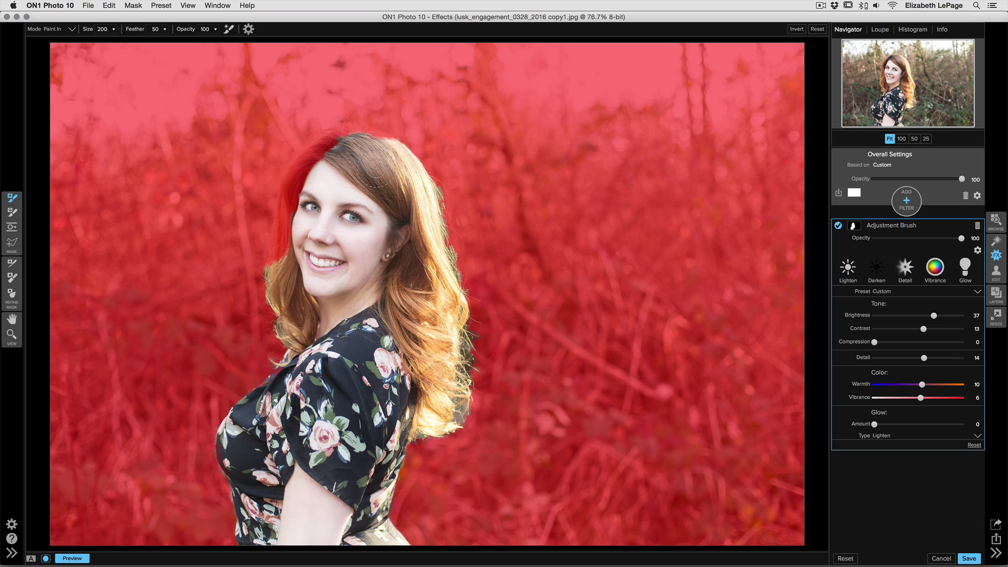
{"action": "mouse_move", "coordinate": [344, 153]}
{"action": "left_mouse_down"}
{"action": "mouse_move", "coordinate": [302, 197]}
{"action": "mouse_move", "coordinate": [290, 274]}
{"action": "mouse_move", "coordinate": [297, 190]}
{"action": "mouse_move", "coordinate": [312, 158]}
{"action": "mouse_move", "coordinate": [358, 137]}
{"action": "left_mouse_up"}
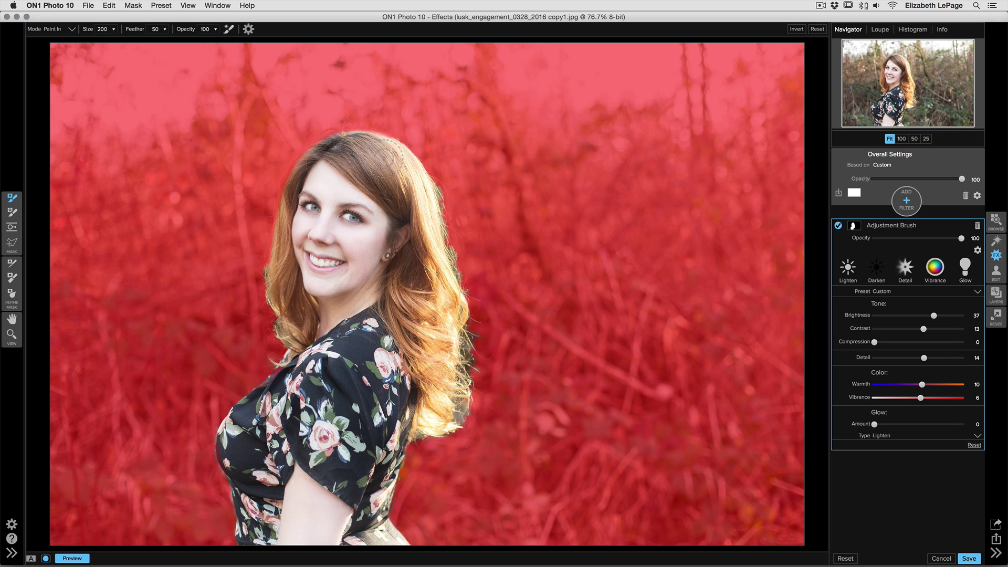
Hide the mask overlay and set the Refine Brush to Auto mode
{"action": "left_click", "coordinate": [46, 559]}
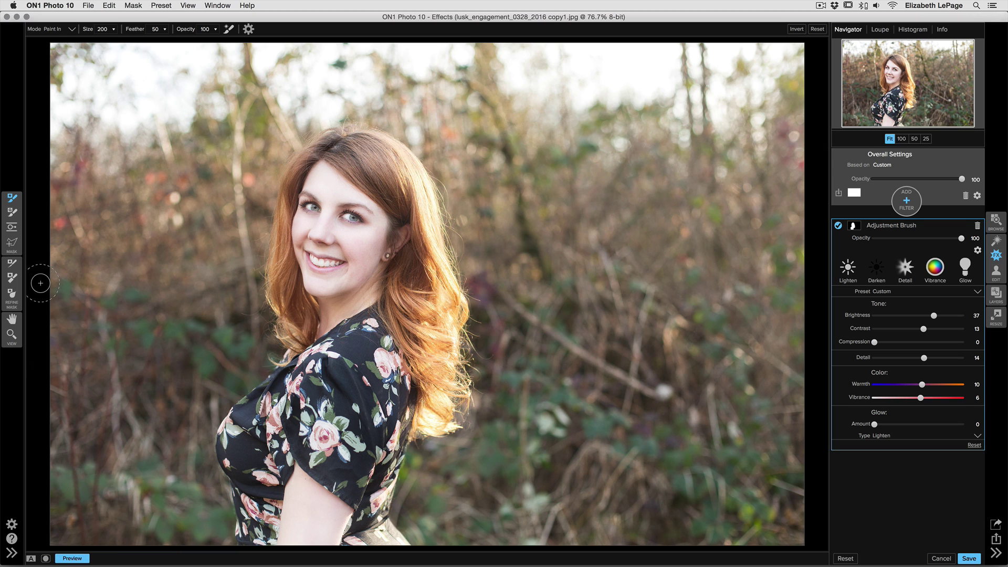
{"action": "left_click", "coordinate": [12, 263]}
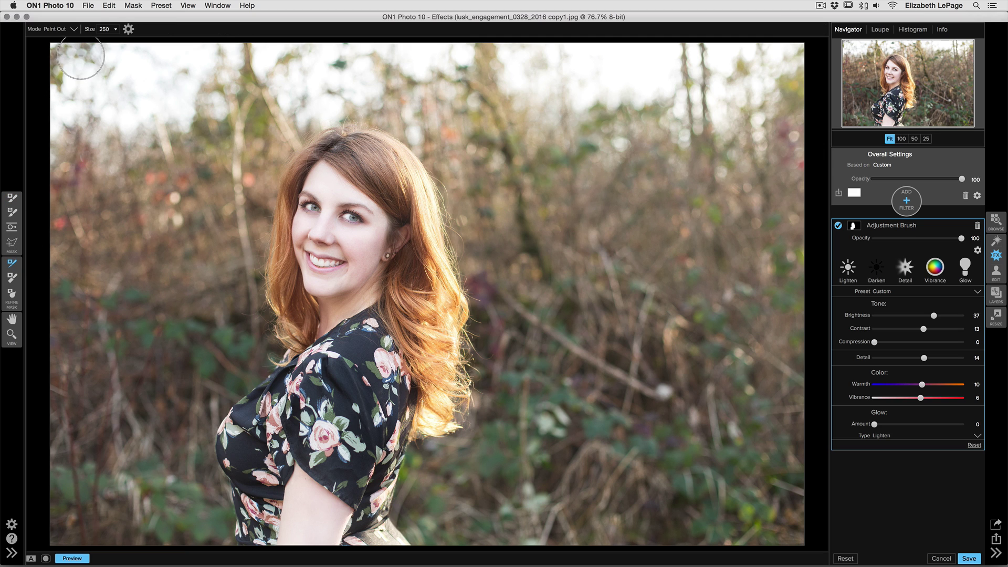
{"action": "left_click", "coordinate": [74, 29]}
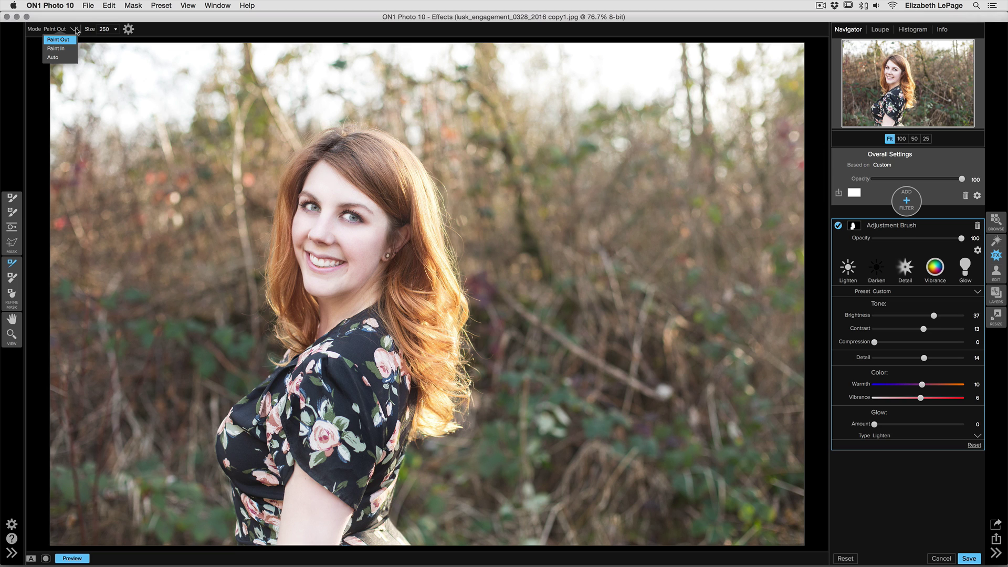
{"action": "left_click", "coordinate": [53, 57]}
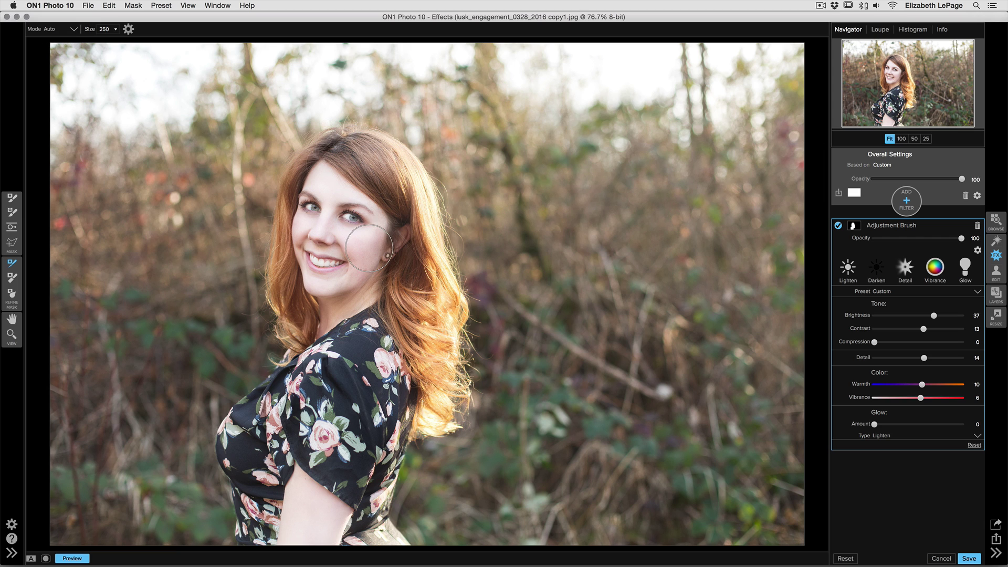
Shrink the Refine Brush to 125 and refine the mask along her dress and hair edges
{"action": "key", "text": "bracketleft"}
{"action": "mouse_move", "coordinate": [416, 435]}
{"action": "left_mouse_down"}
{"action": "mouse_move", "coordinate": [454, 433]}
{"action": "mouse_move", "coordinate": [465, 416]}
{"action": "mouse_move", "coordinate": [452, 260]}
{"action": "left_mouse_up"}
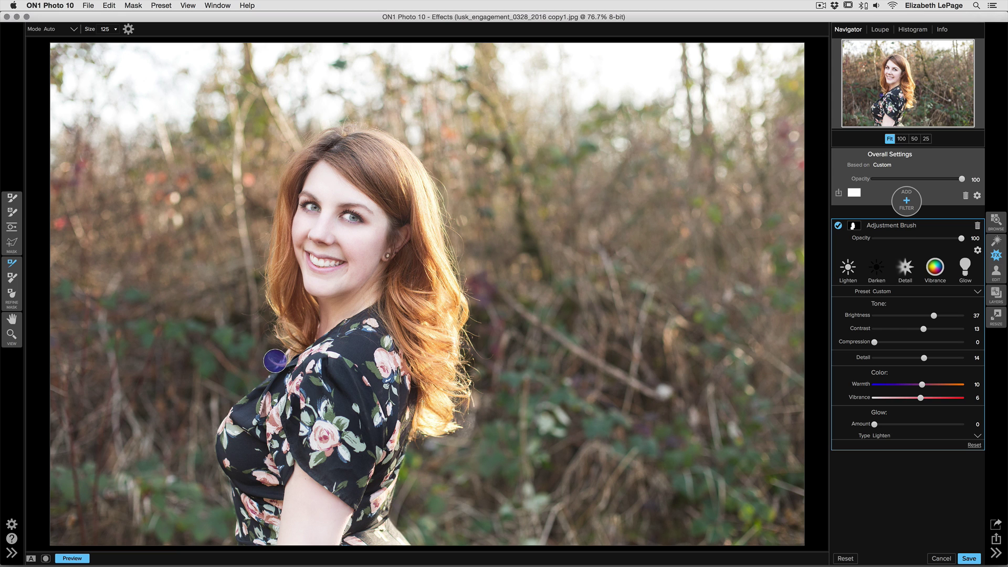
{"action": "mouse_move", "coordinate": [275, 361]}
{"action": "left_mouse_down"}
{"action": "mouse_move", "coordinate": [283, 323]}
{"action": "mouse_move", "coordinate": [266, 235]}
{"action": "left_mouse_up"}
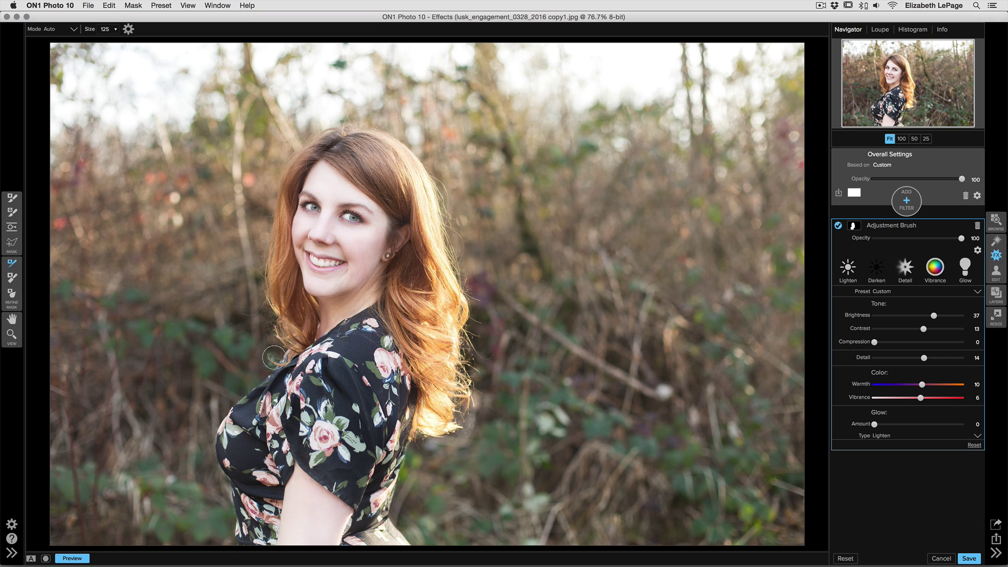
Show the refined mask in red and select the Paint In masking brush
{"action": "left_click", "coordinate": [47, 558]}
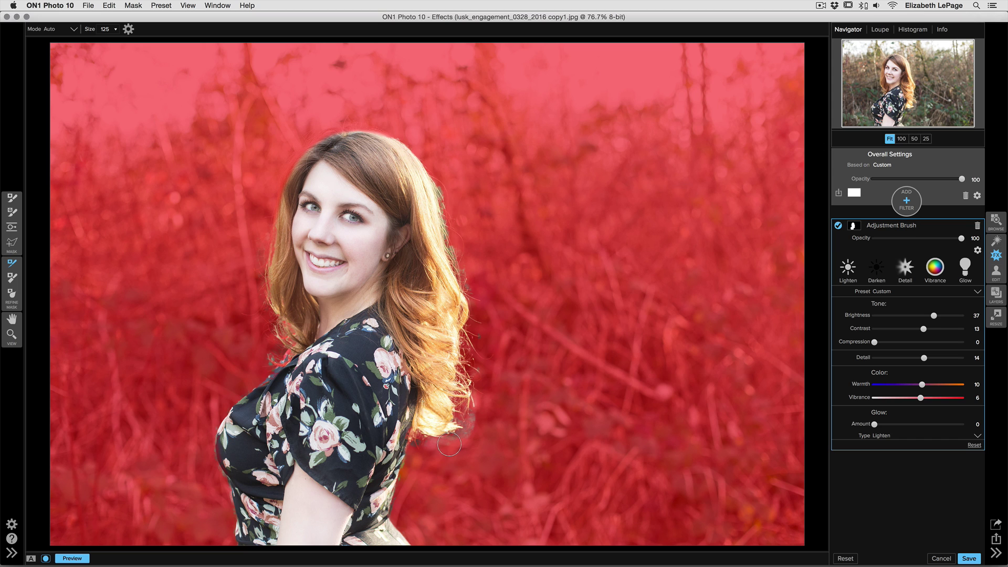
{"action": "left_click", "coordinate": [12, 199]}
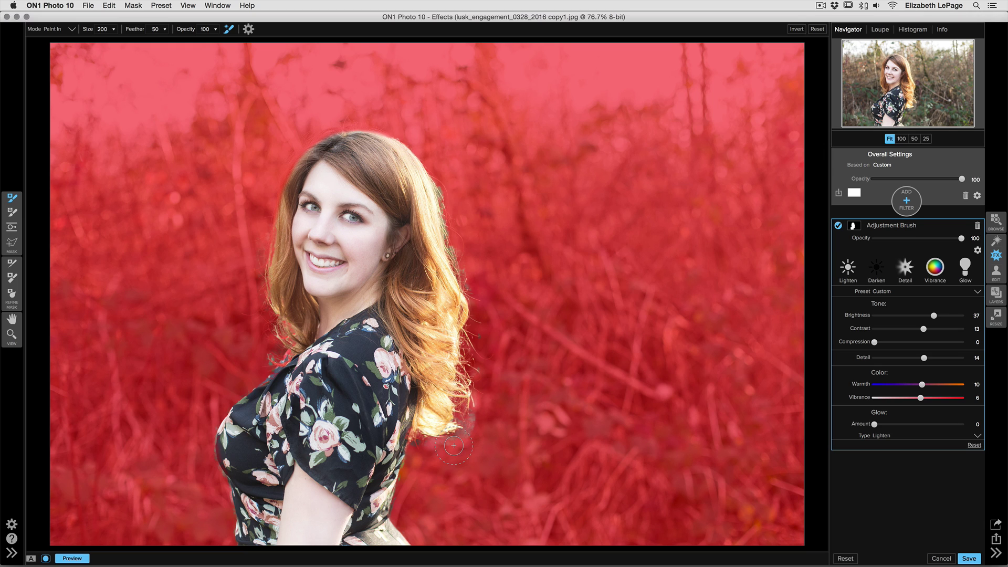
Set the brush to Paint In at size 100 and unmask the left edge of her hair
{"action": "key", "text": "alt"}
{"action": "key", "text": "alt"}
{"action": "key", "text": "alt"}
{"action": "key", "text": "bracketleft"}
{"action": "key", "text": "bracketleft"}
{"action": "key", "text": "bracketleft"}
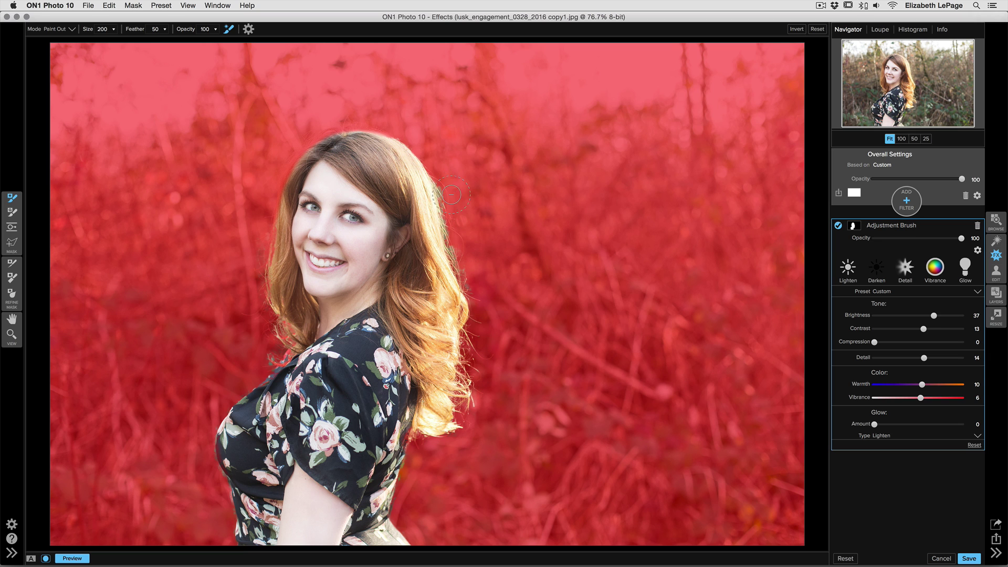
{"action": "key", "text": "bracketright"}
{"action": "key", "text": "bracketright"}
{"action": "key", "text": "alt"}
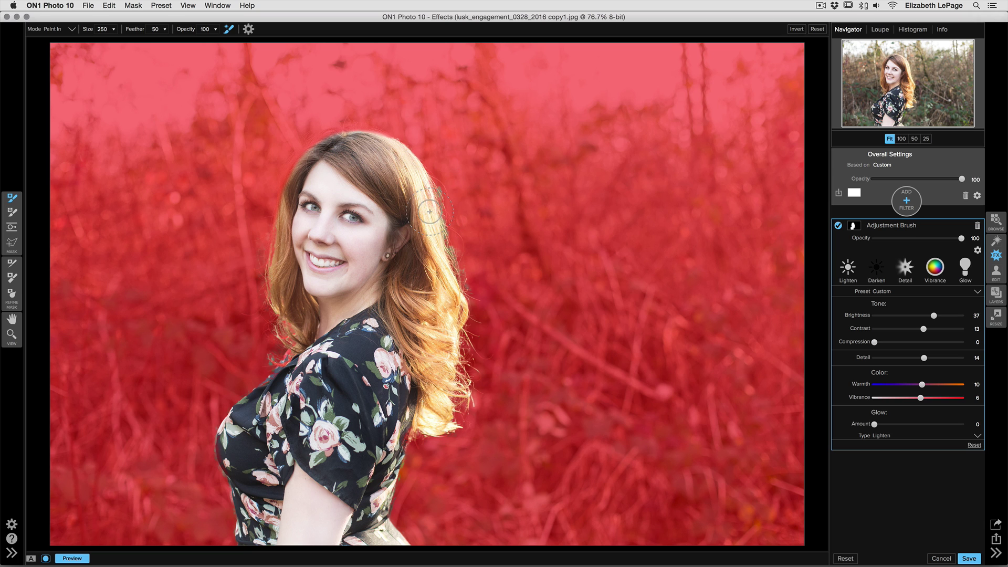
{"action": "key", "text": "bracketleft"}
{"action": "key", "text": "bracketleft"}
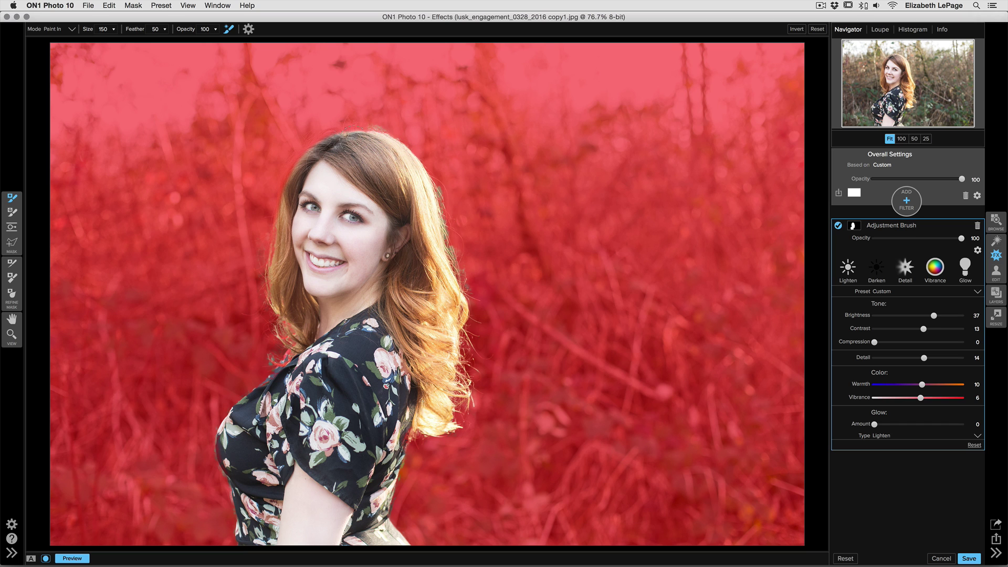
{"action": "key", "text": "bracketleft"}
{"action": "key", "text": "bracketleft"}
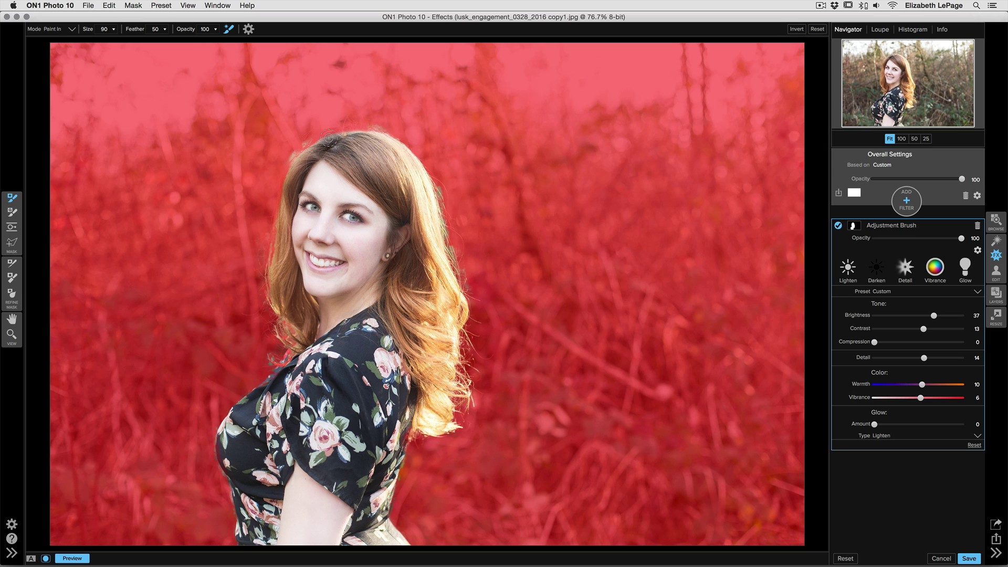
{"action": "mouse_move", "coordinate": [306, 156]}
{"action": "left_mouse_down"}
{"action": "mouse_move", "coordinate": [279, 199]}
{"action": "mouse_move", "coordinate": [274, 279]}
{"action": "left_mouse_up"}
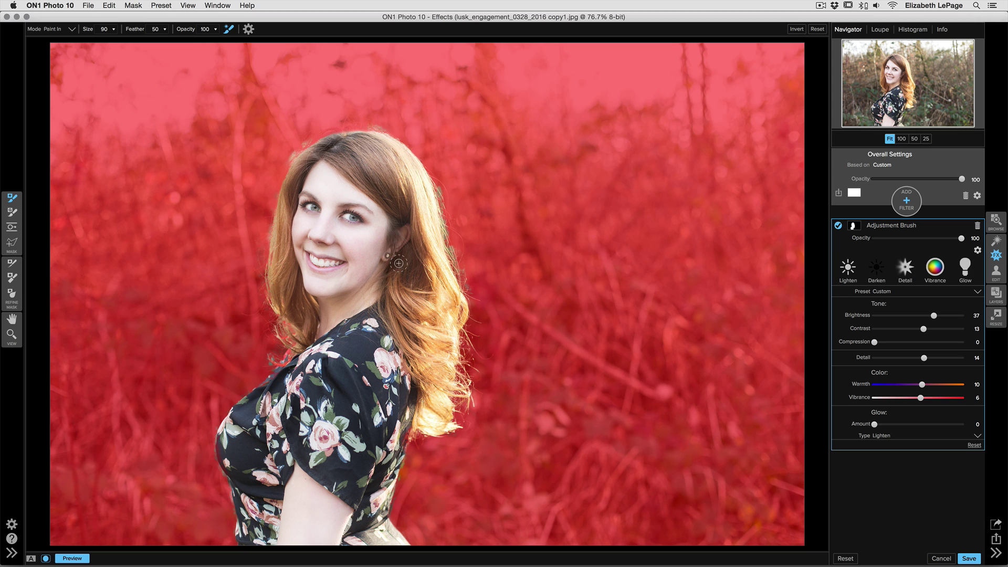
Switch the brush to Paint Out, keeping its size at 100
{"action": "key", "text": "alt"}
{"action": "key", "text": "bracketright"}
{"action": "key", "text": "bracketright"}
{"action": "key", "text": "bracketright"}
{"action": "key", "text": "bracketright"}
{"action": "key", "text": "bracketright"}
{"action": "key", "text": "bracketright"}
{"action": "key", "text": "bracketleft"}
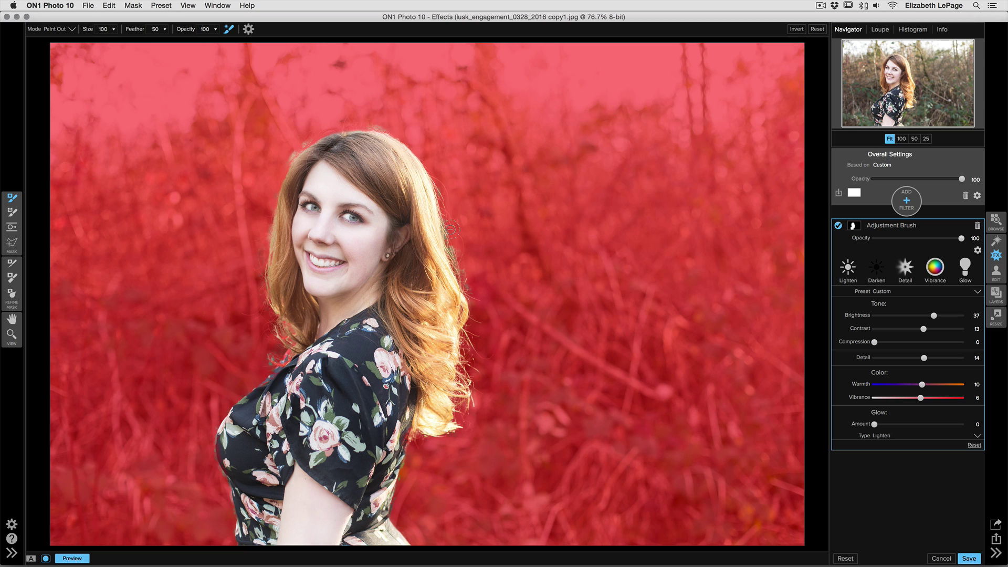